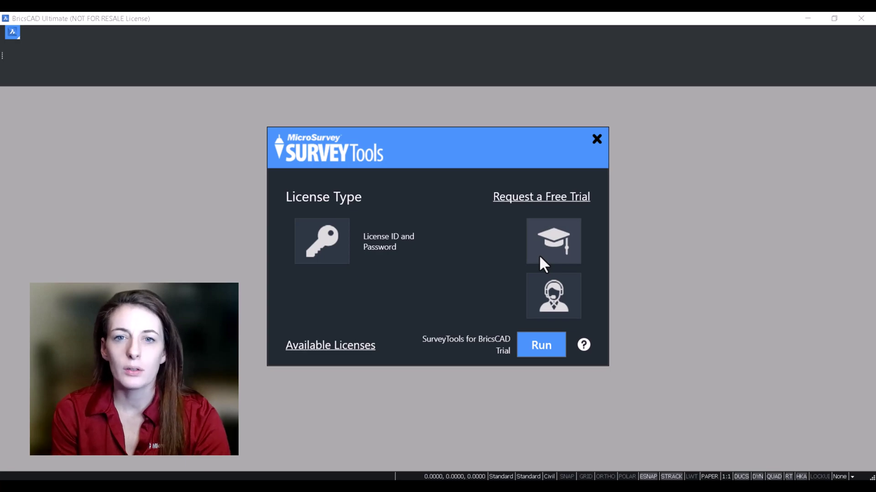
- Start the SurveyTools trial and open SurveyTools DTM Tutorial.dwg with the default general configuration options
left_click(539, 256)
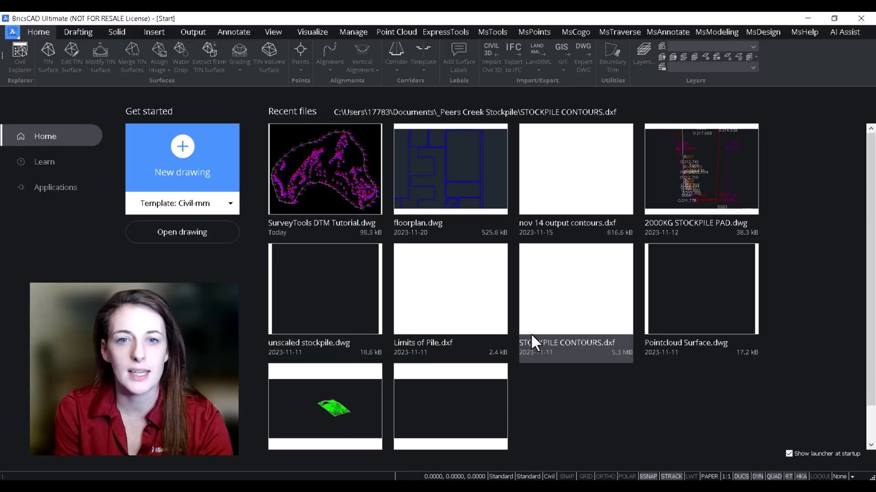
left_click(357, 172)
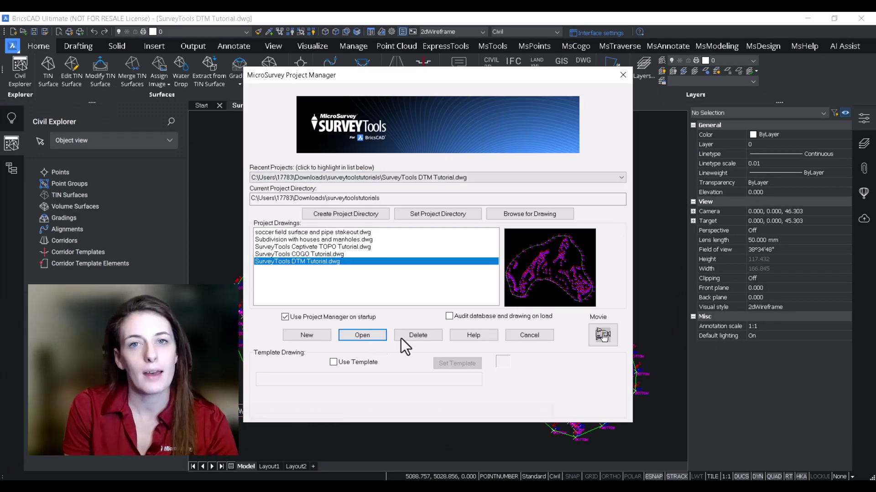
left_click(622, 76)
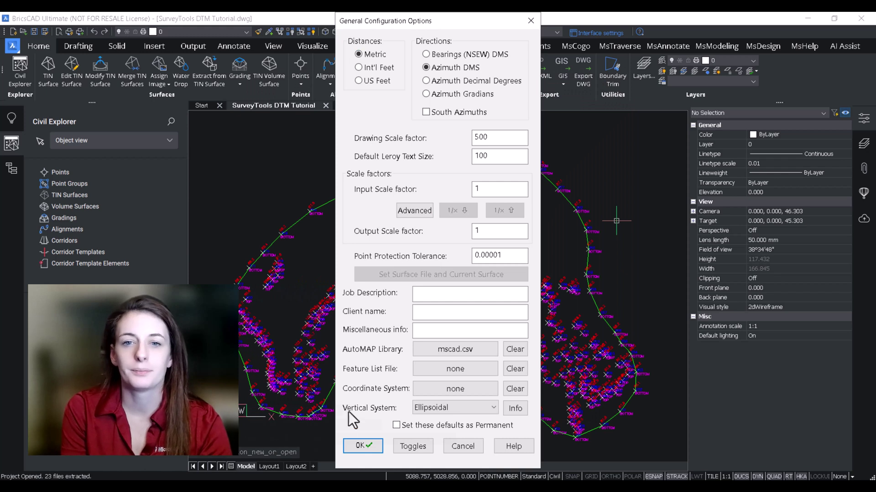
left_click(362, 445)
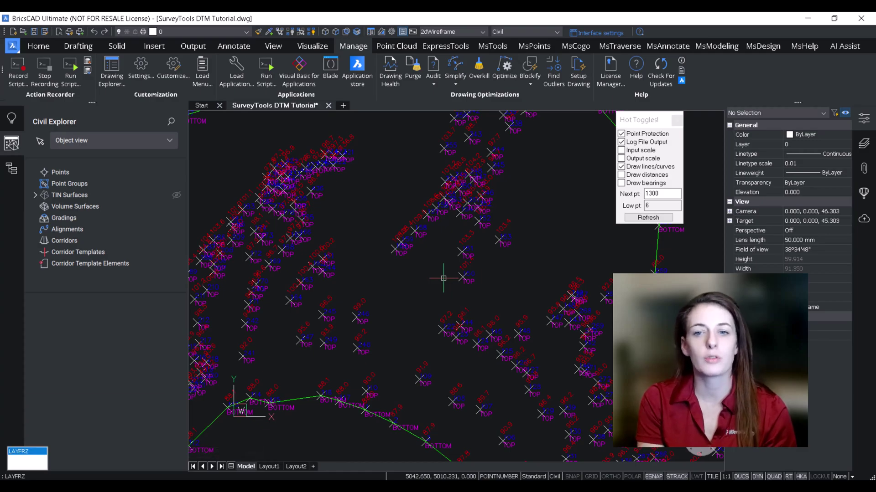
- Freeze the layers of the point descriptions, point numbers and elevation labels, keeping only the point markers and boundary line
key("Return")
left_click(407, 255)
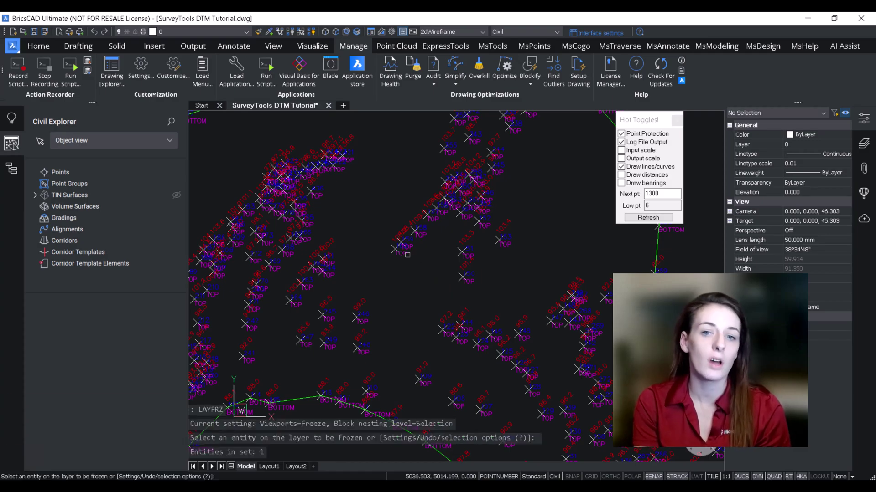
scroll(412, 245, "up", 3)
left_click(401, 223)
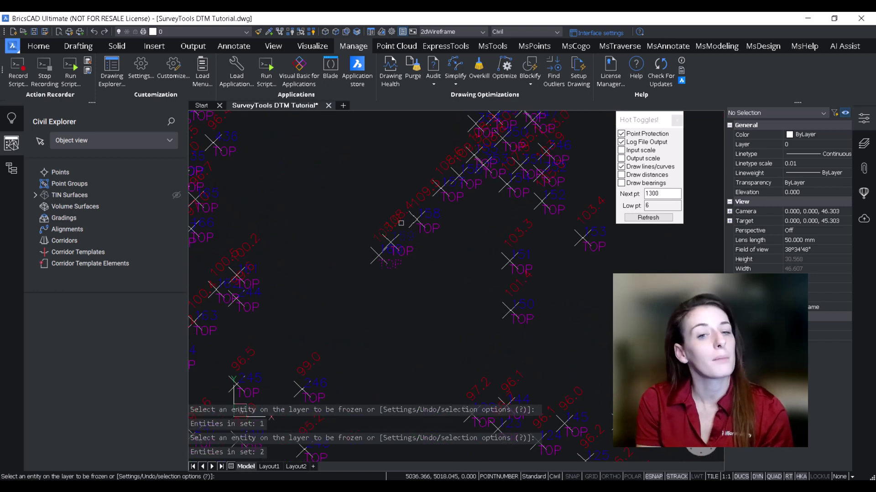
key("Return")
scroll(424, 256, "down", 8)
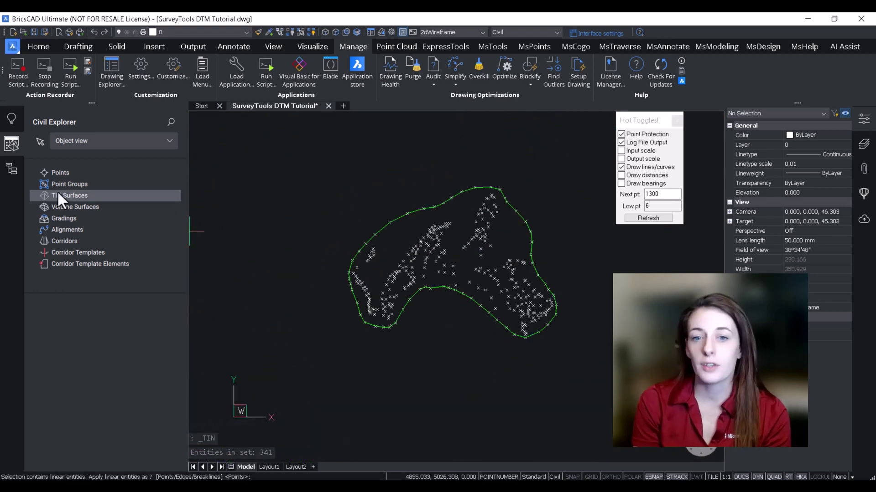
- Create a TIN surface from all survey points and the boundary line, applying linear entities as points
right_click(57, 193)
left_click(80, 198)
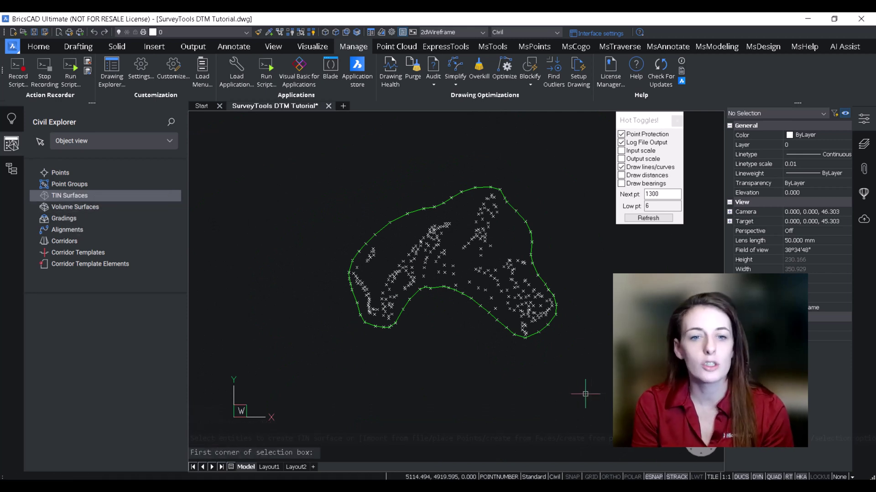
left_click(597, 395)
left_click(296, 166)
key("Return")
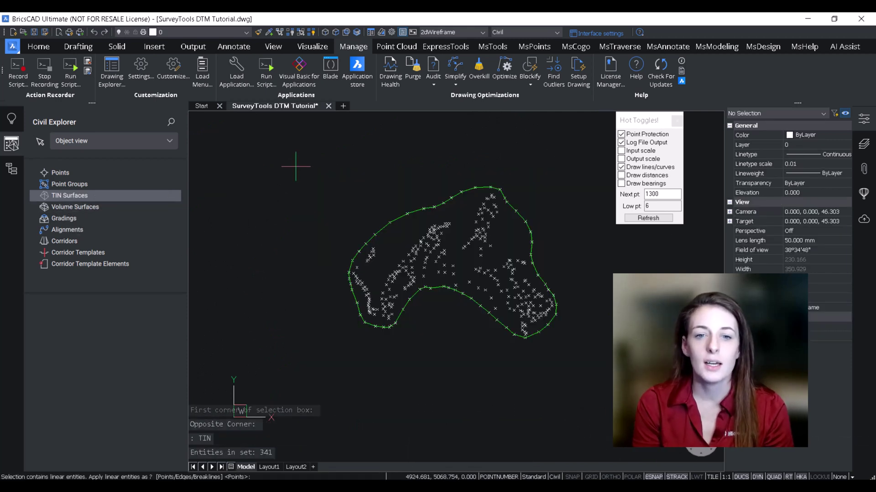
scroll(417, 245, "down", 1)
middle_click_drag(490, 413, 392, 383)
key("Return")
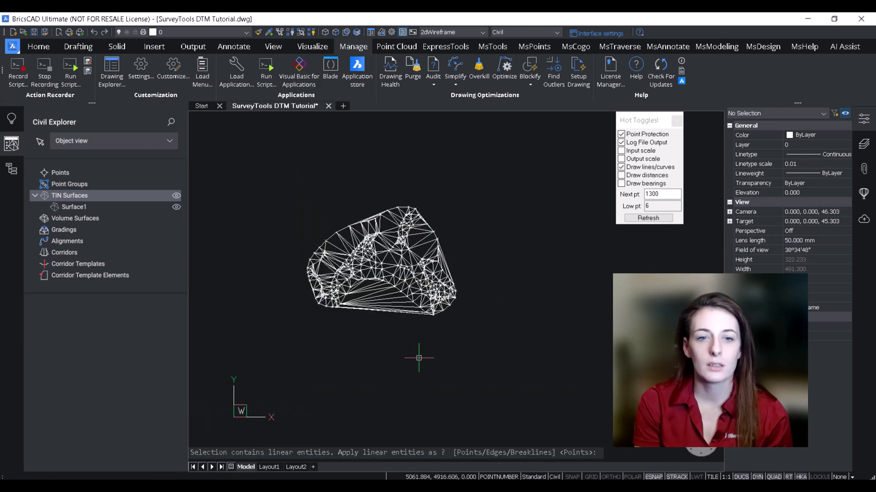
- Rename the new TIN surface as Top of Pile
left_click(94, 209)
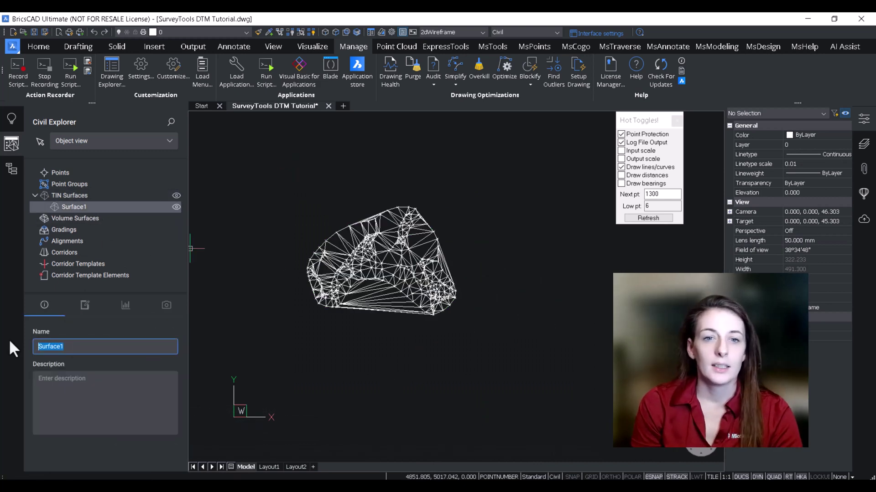
type("Top of Pile")
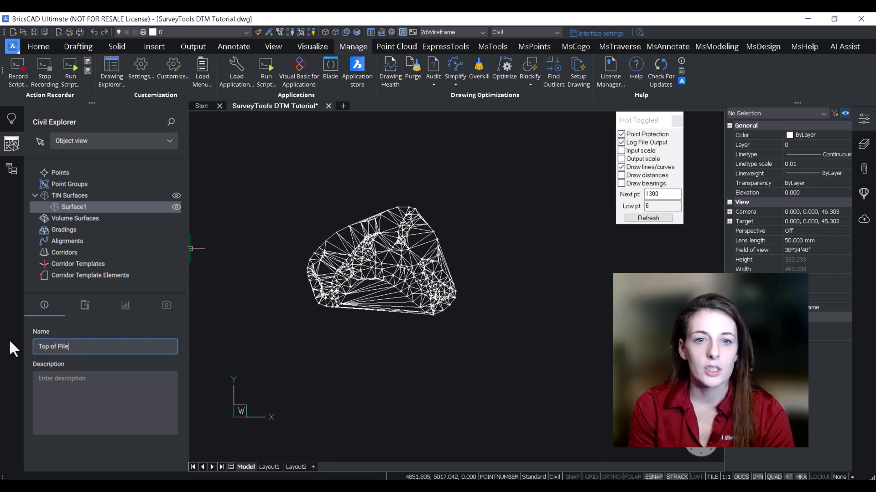
key("Return")
left_click(297, 326)
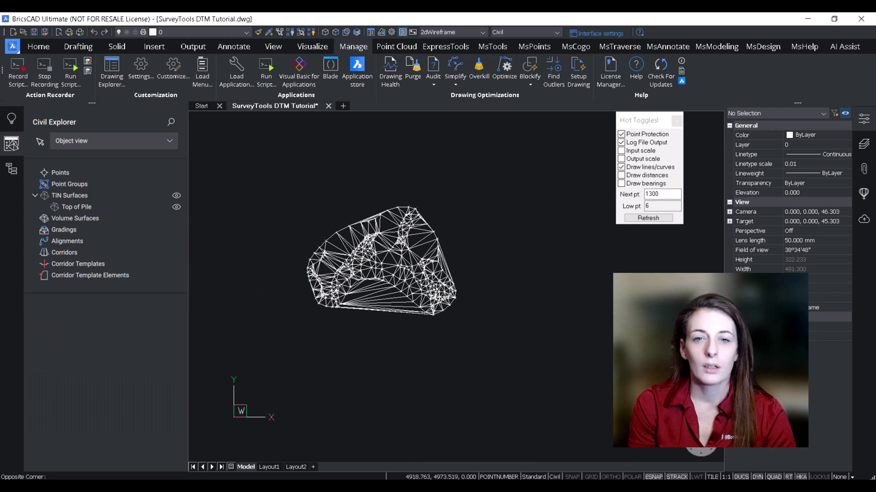
- Remove the stray high point that forms the tall spike from the Top of Pile TIN surface
middle_click_drag(388, 330, 389, 257, "shift")
scroll(385, 269, "up", 9)
middle_click_drag(378, 293, 480, 273)
key("Escape")
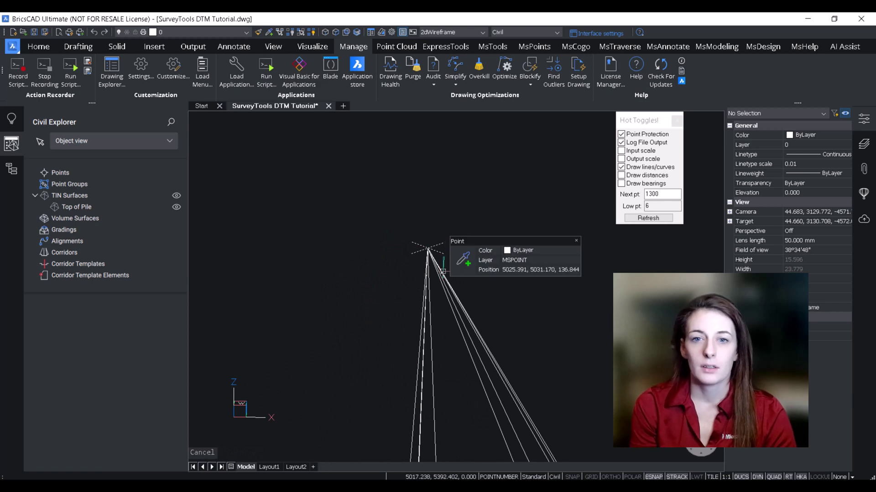
key("Escape")
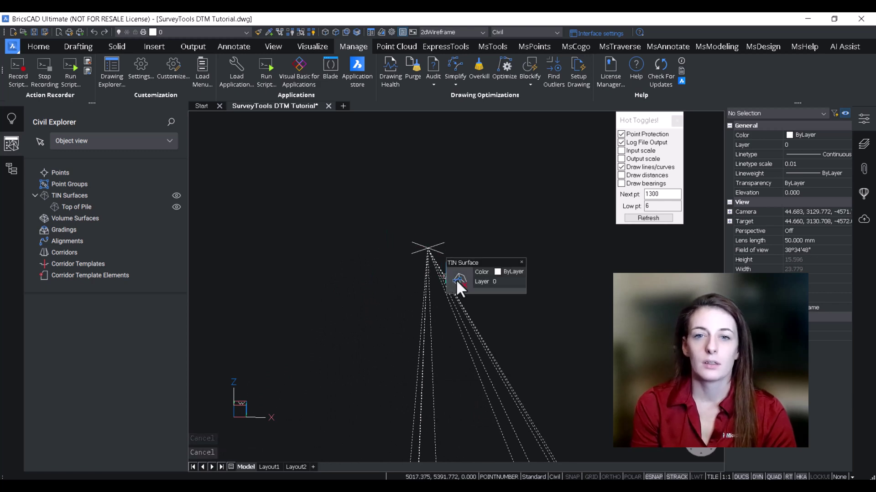
mouse_move(458, 279)
left_click(586, 282)
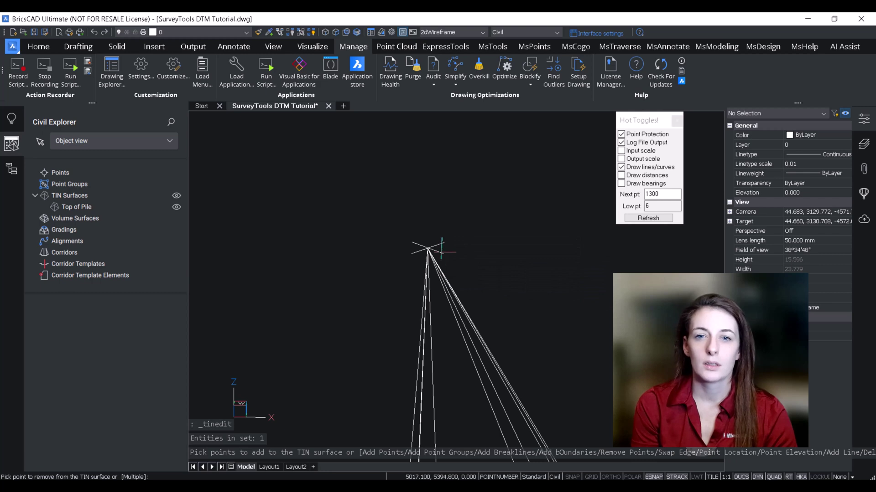
left_click(428, 248)
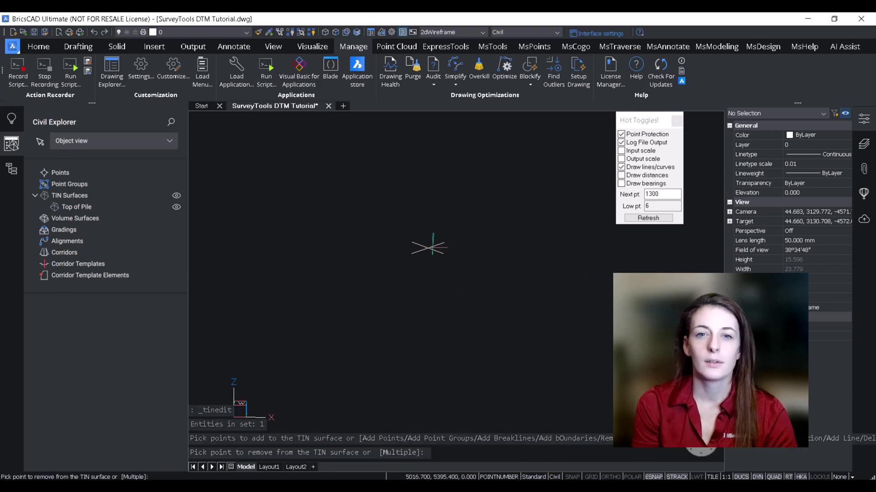
scroll(429, 248, "down", 5)
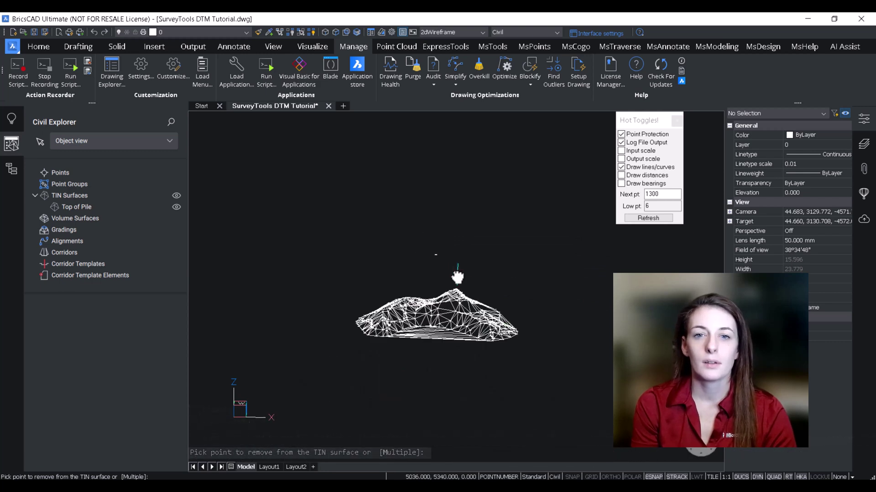
scroll(431, 245, "up", 2)
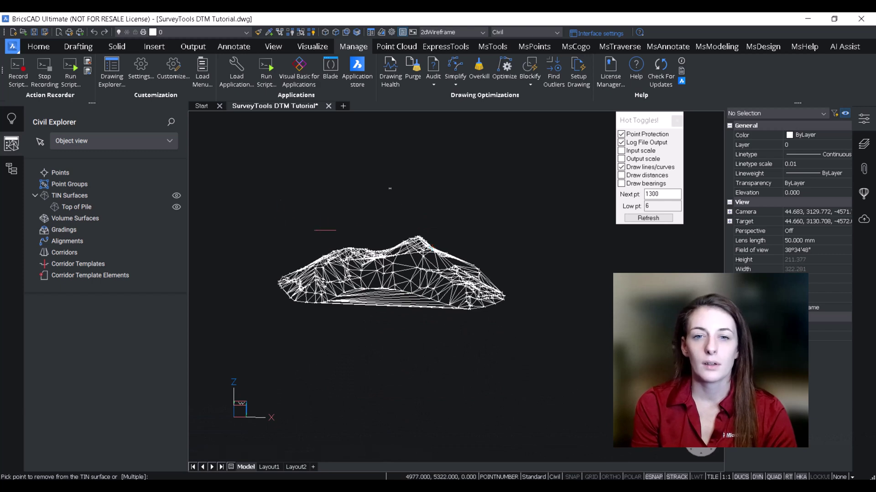
middle_click_drag(431, 246, 452, 266, "shift")
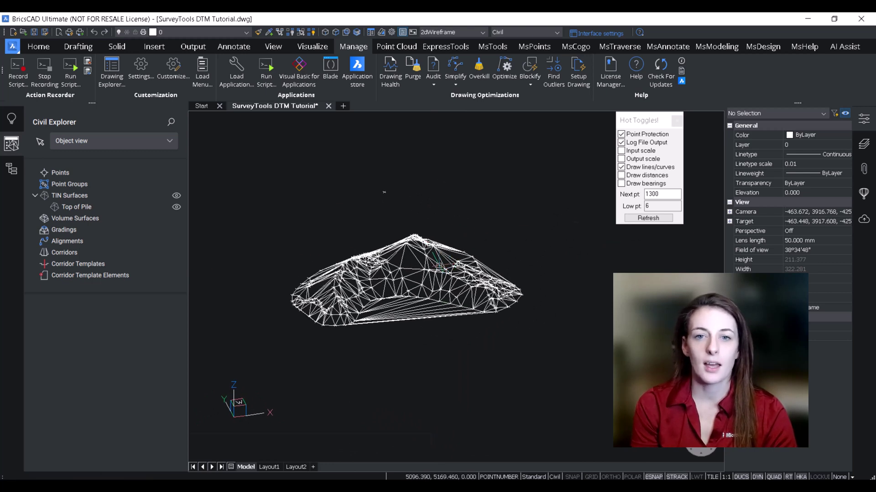
- Set the colour of the Top of Pile surface to green
mouse_move(436, 265)
left_click(497, 259)
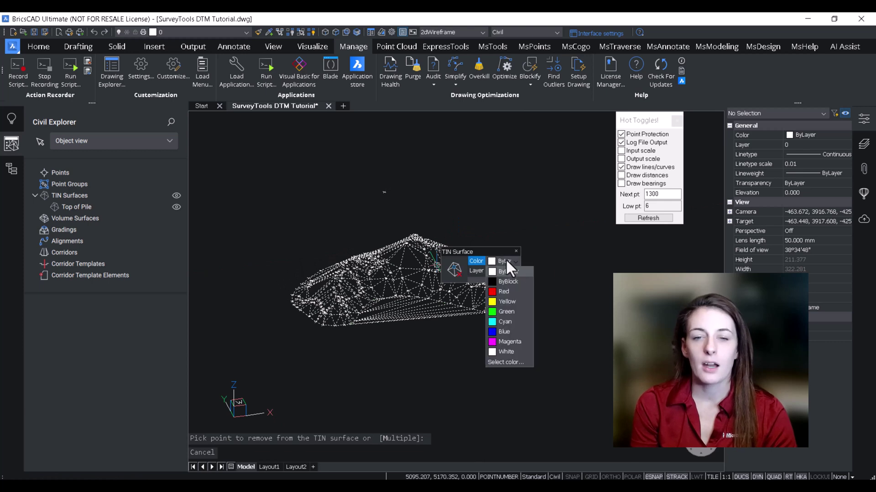
left_click(507, 311)
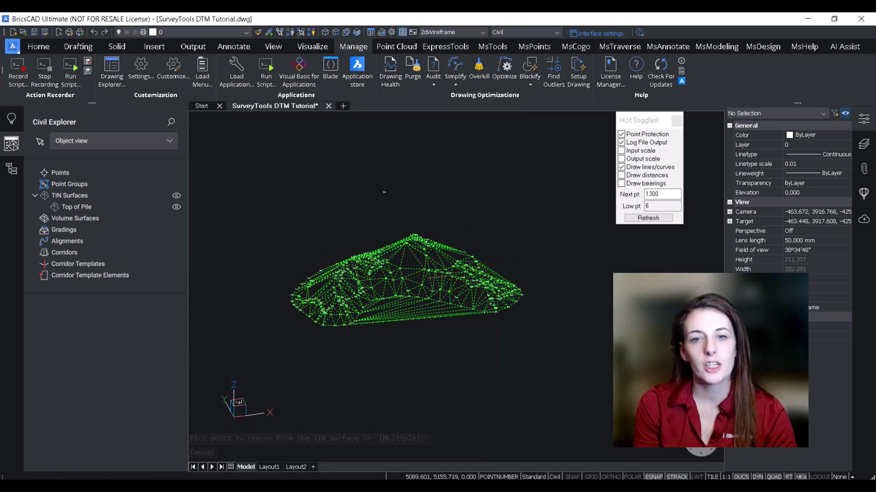
- Hide the Top of Pile surface
scroll(492, 261, "down", 2)
scroll(492, 261, "up", 4)
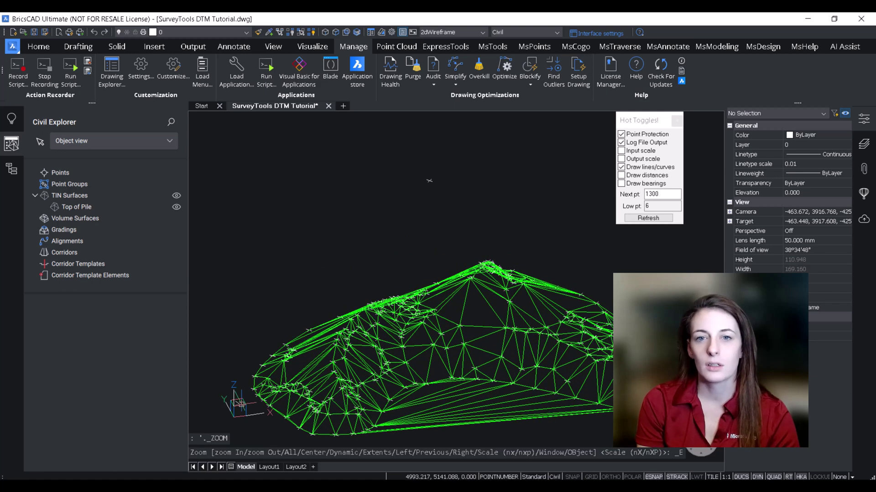
left_click(240, 402)
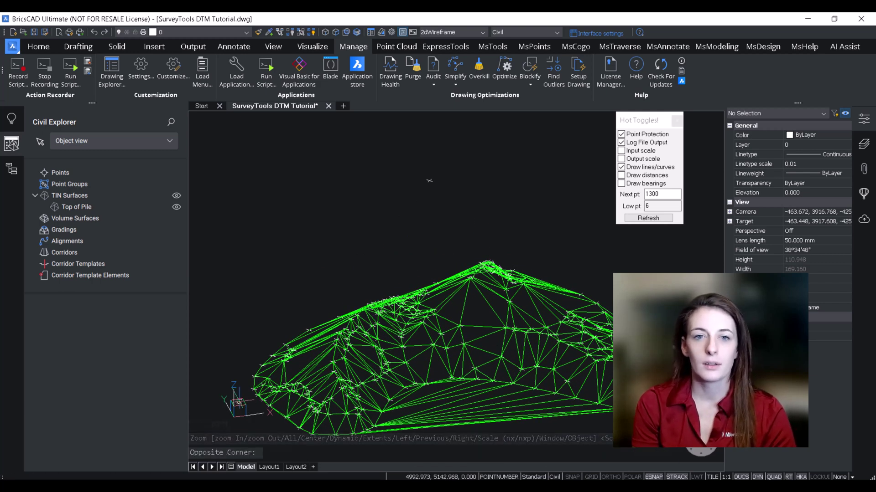
middle_click(240, 402)
middle_click(240, 402)
middle_click_drag(549, 261, 518, 324, "shift")
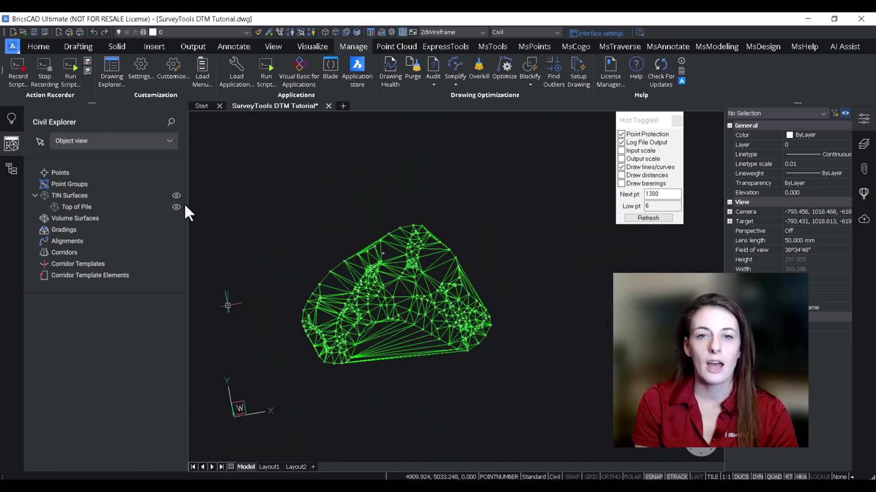
left_click(176, 207)
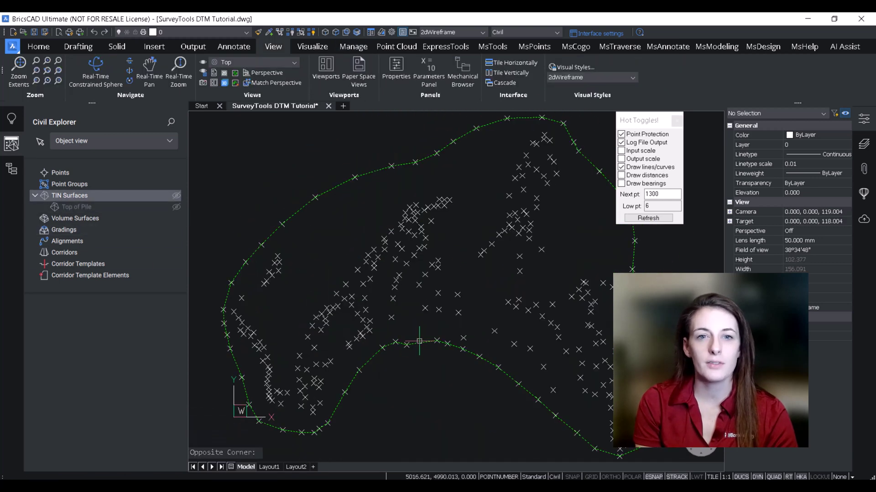
- Create a second TIN surface from only the 3D polyline around the pile's base, applying linear entities as points
left_click(419, 344)
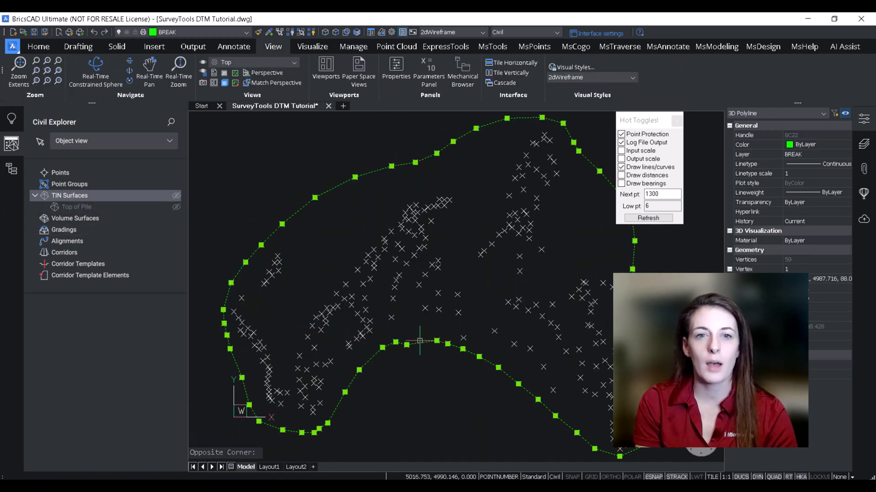
right_click(80, 195)
left_click(99, 197)
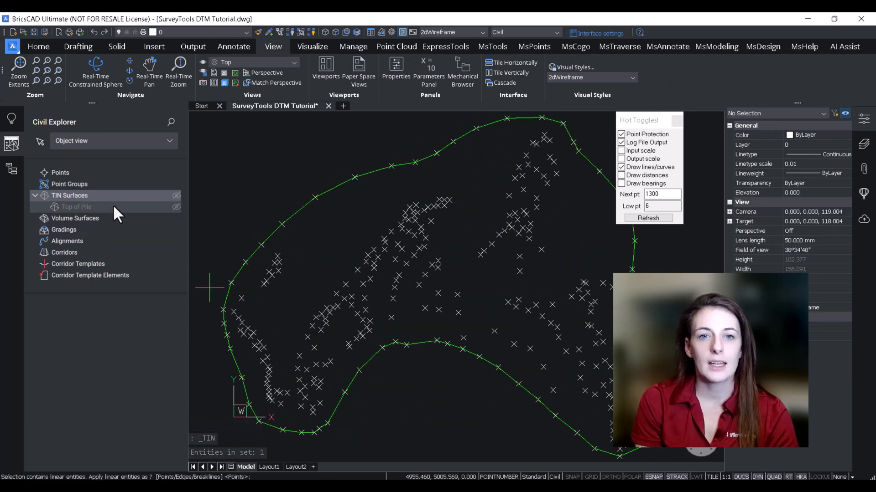
key("Return")
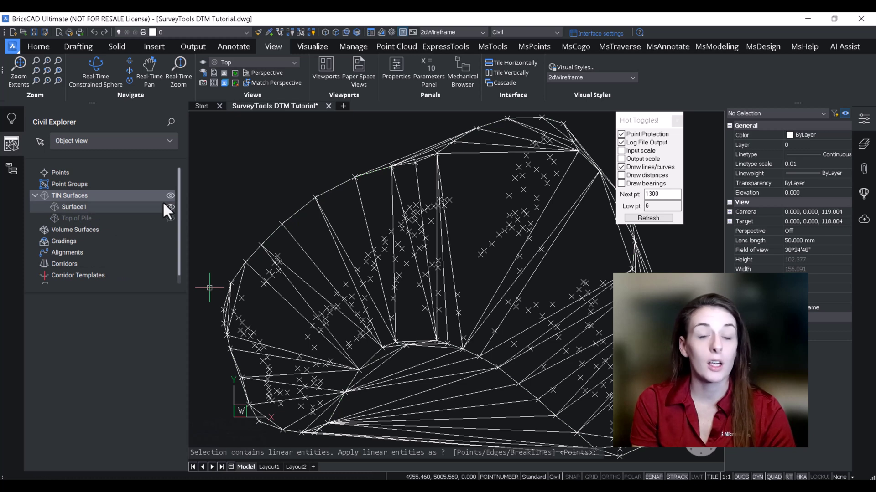
type("B")
key("Return")
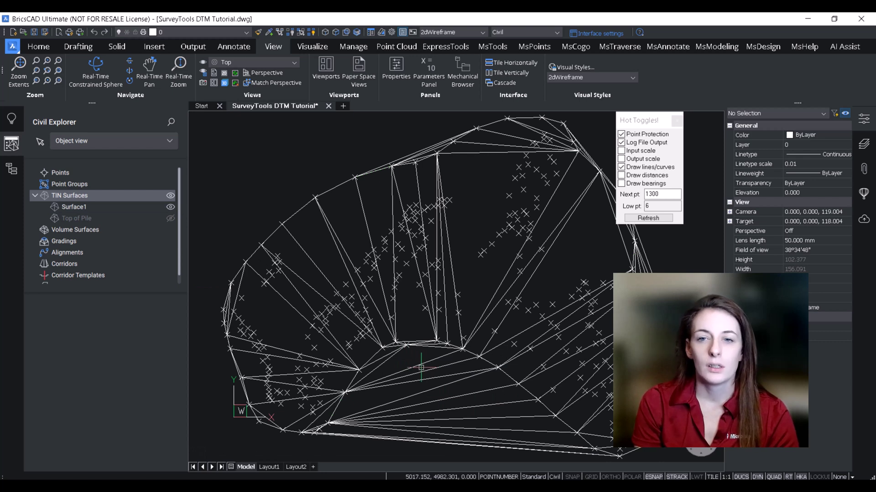
- Set the colour of the new base surface to red
left_click(419, 367)
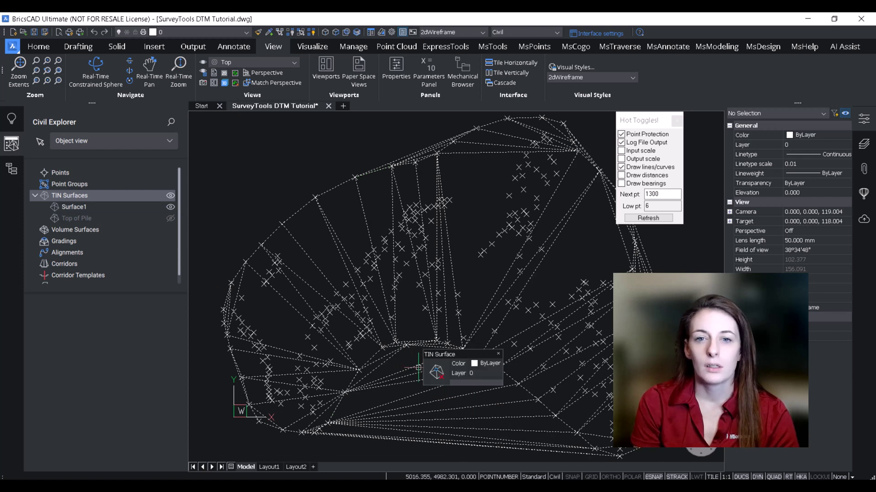
left_click(491, 367)
left_click(499, 364)
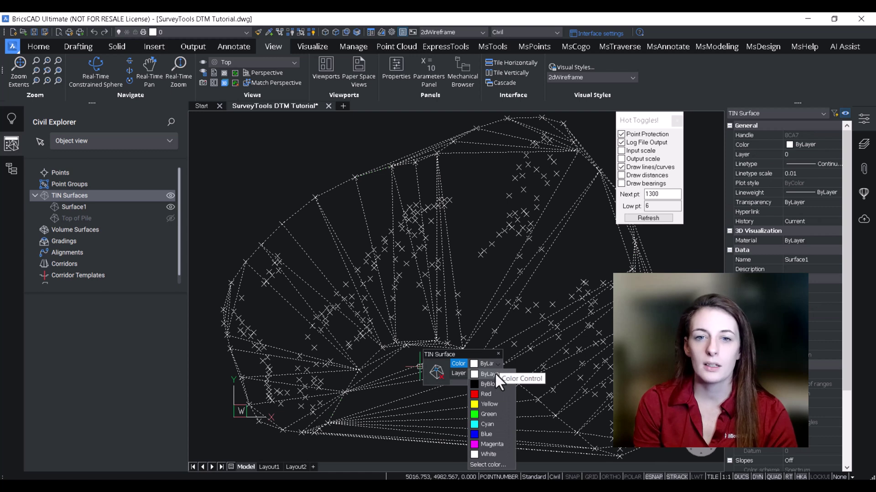
left_click(494, 393)
- Show the Top of Pile surface again and view it together with the base surface from several angles
left_click(487, 248)
left_click(477, 282)
middle_click_drag(499, 320, 566, 256, "shift")
middle_click_drag(418, 359, 429, 301, "shift")
left_click(170, 218)
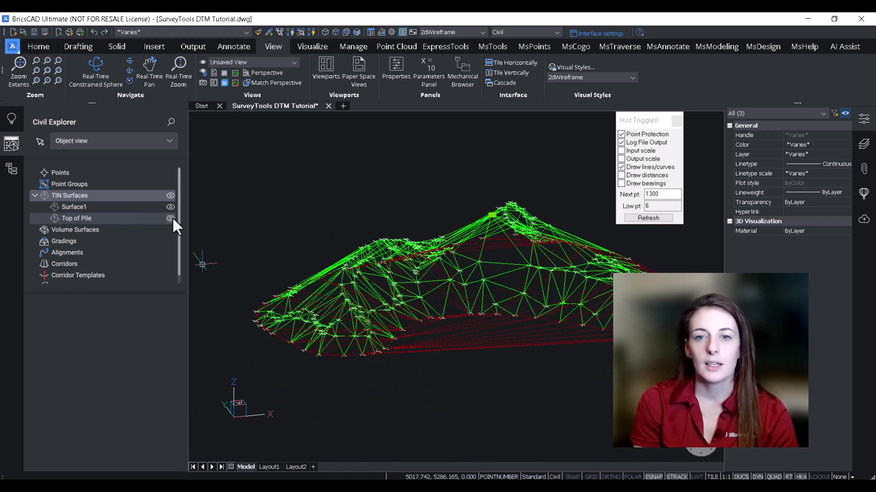
middle_click_drag(510, 320, 479, 351, "shift")
key("Escape")
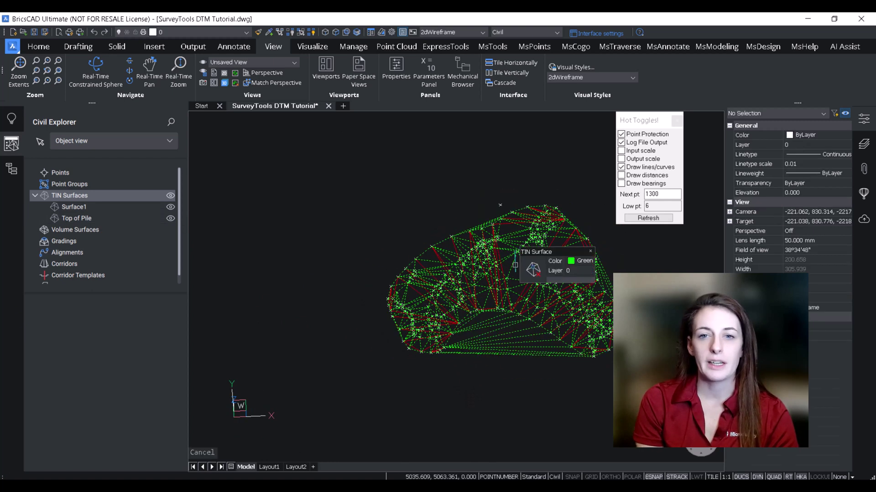
- Rename the base TIN surface Surface1 as Original Ground
left_click(514, 269)
left_click(101, 211)
left_click_drag(69, 347, 0, 348)
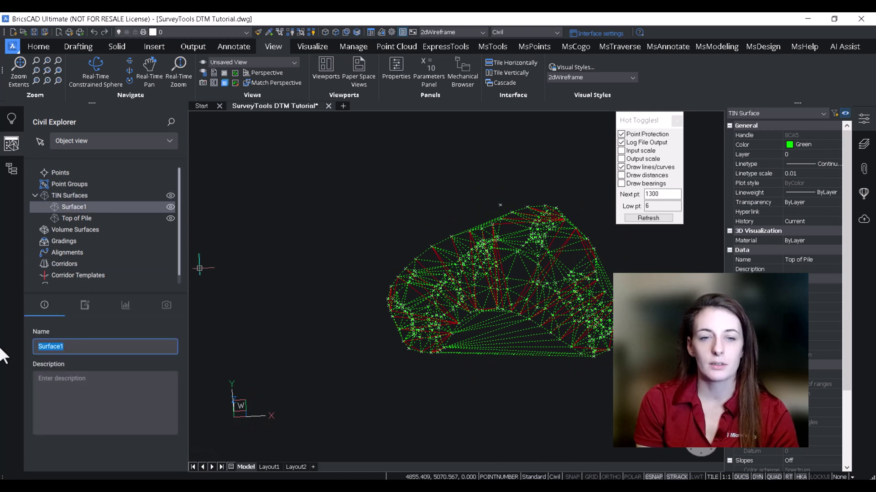
type("Original Ground")
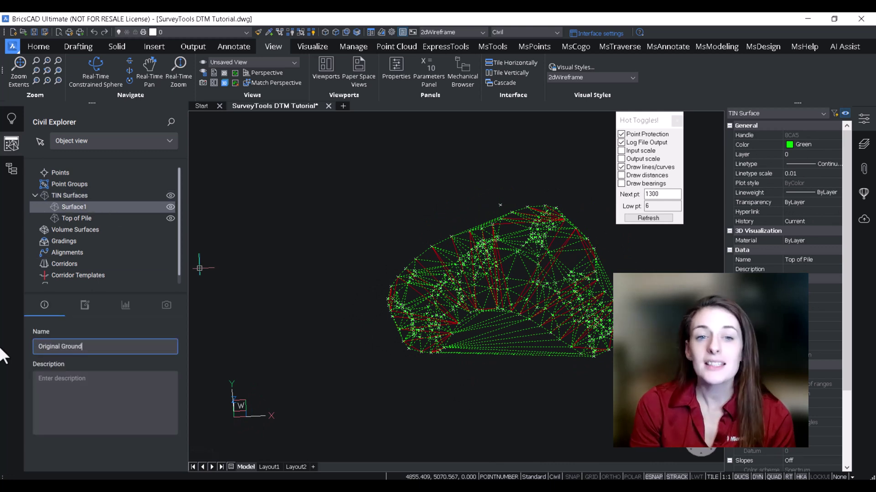
key("Return")
- Turn off the triangle display of the Top of Pile surface
left_click(83, 217)
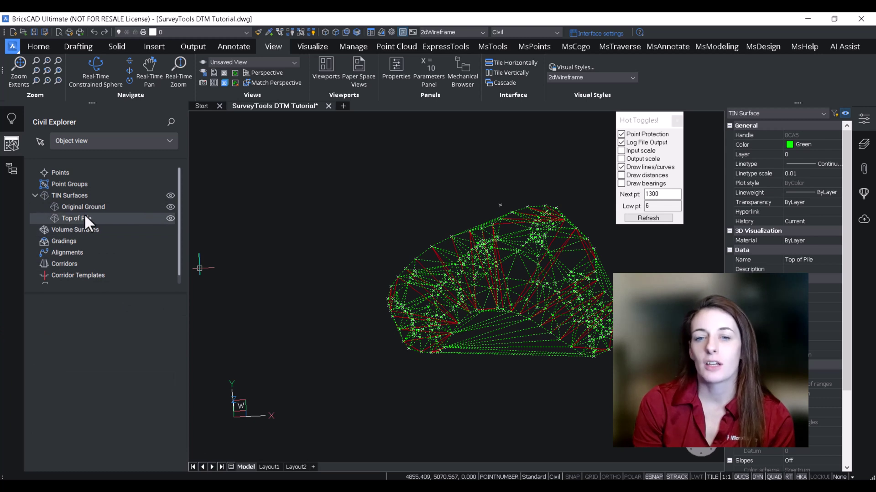
left_click(167, 305)
left_click(156, 390)
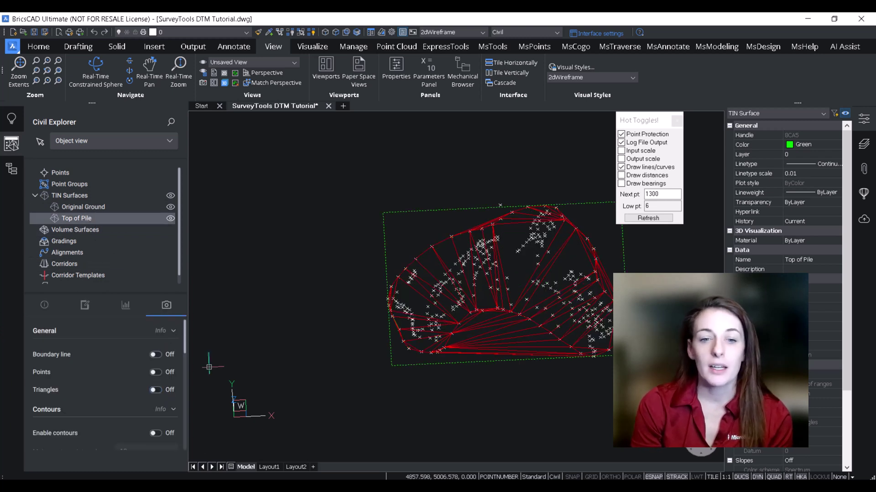
scroll(469, 293, "down", 2)
mouse_move(486, 356)
middle_mouse_down()
mouse_move(388, 343)
mouse_move(411, 359)
middle_mouse_up()
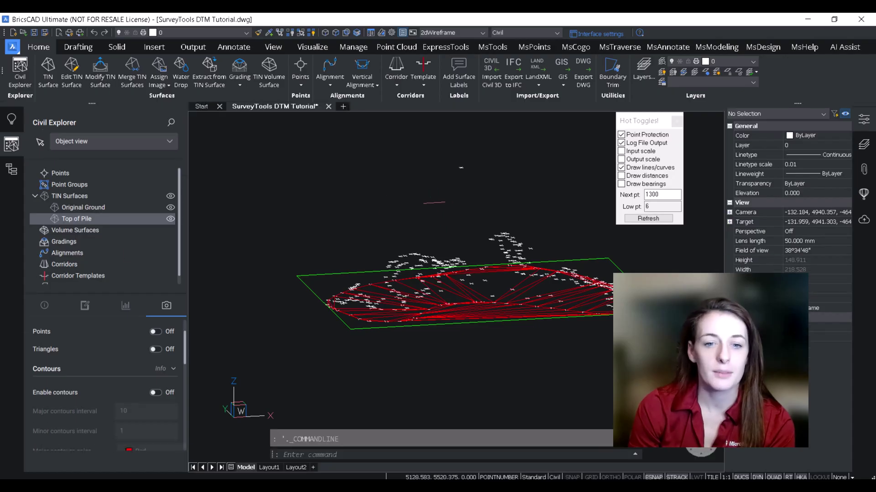
- Create a TIN volume surface with Original Ground as base and Top of Pile as comparison surface, without a bounding area
left_click(114, 231)
right_click(114, 229)
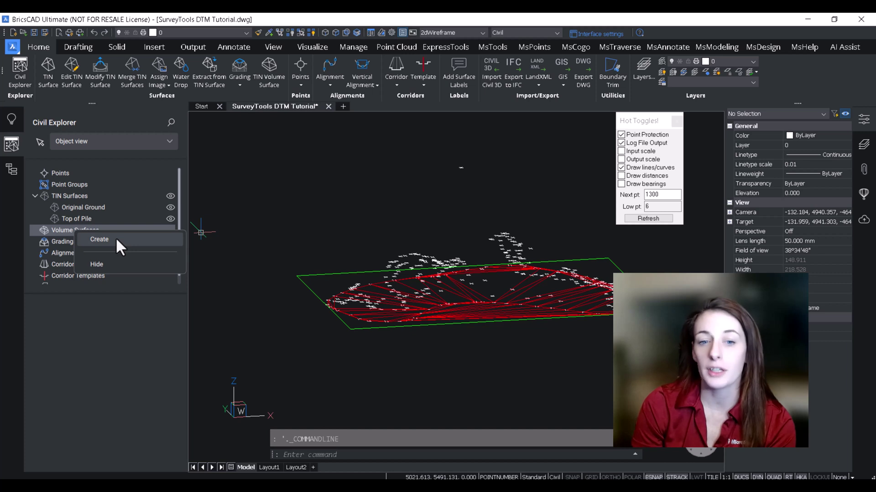
left_click(116, 238)
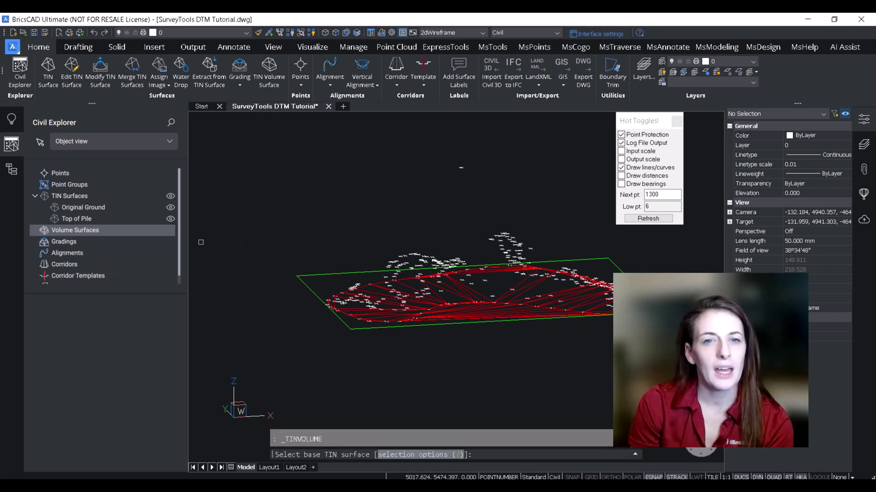
left_click(455, 312)
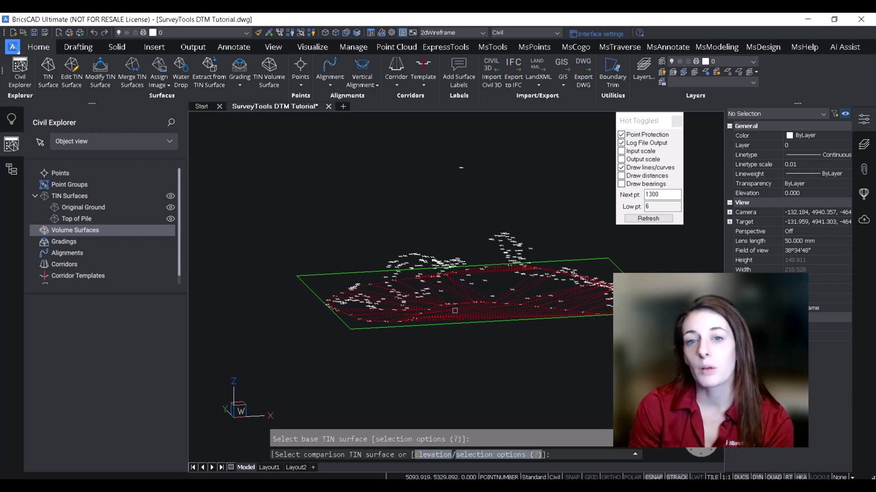
left_click(355, 273)
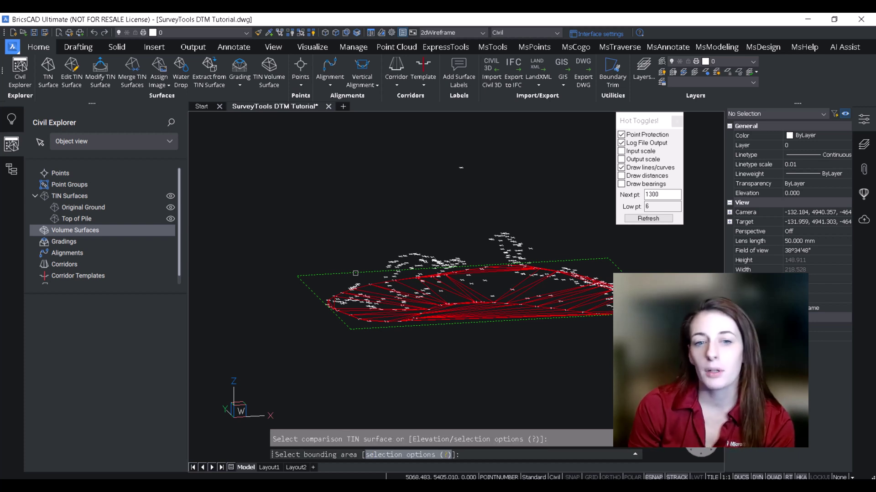
key("Return")
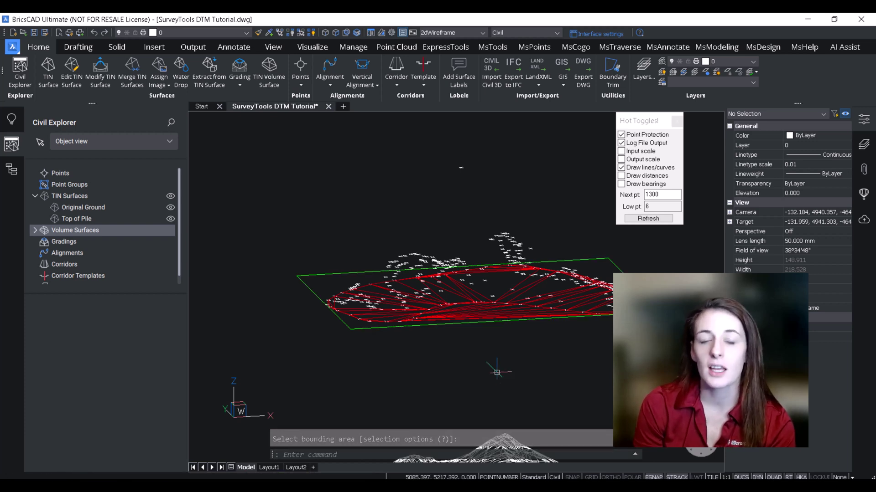
- Set the colour of the new TIN volume surface to cyan
scroll(496, 373, "down", 4)
scroll(499, 381, "up", 2)
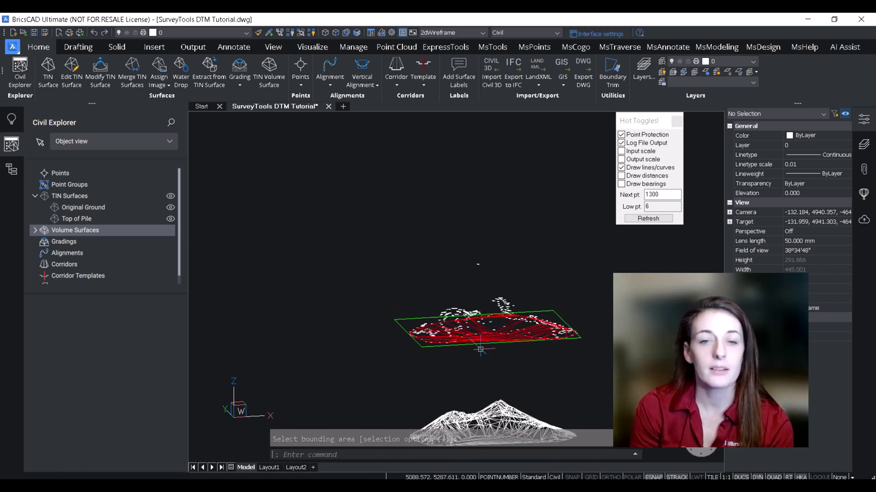
middle_click_drag(480, 349, 452, 306)
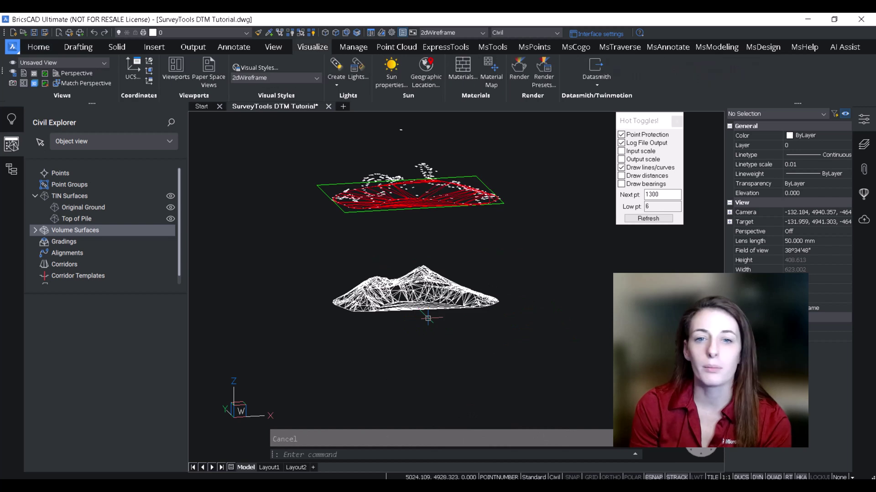
scroll(428, 321, "up", 3)
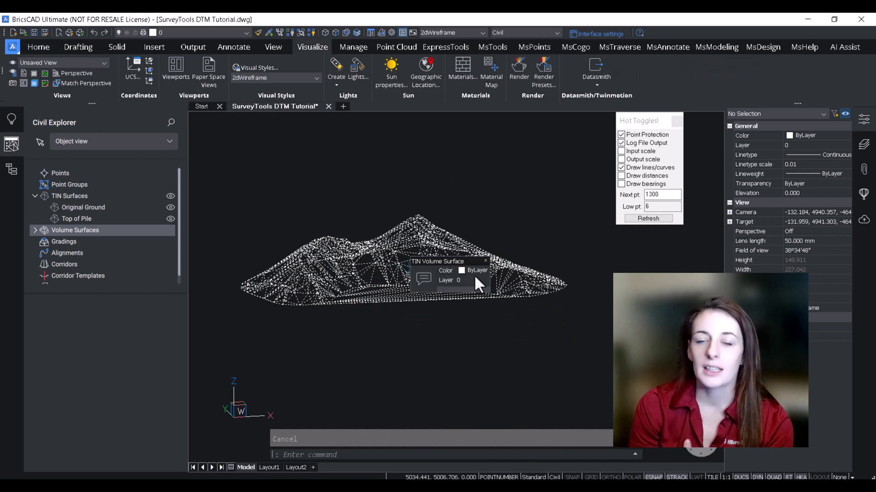
left_click(461, 271)
left_click(470, 330)
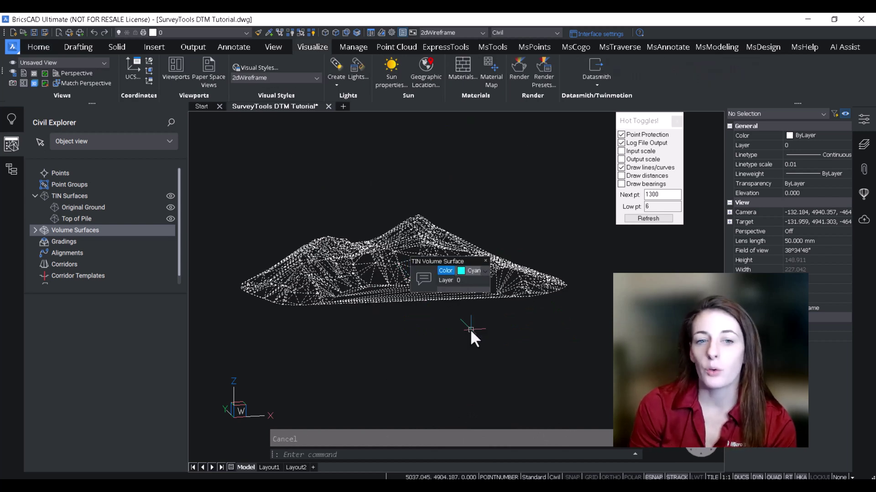
key("Escape")
- Rename the cyan volume surface as Stockpile Volume
scroll(415, 288, "down", 4)
middle_click_drag(464, 286, 544, 305)
scroll(446, 273, "up", 4)
middle_click_drag(468, 325, 450, 328, "shift")
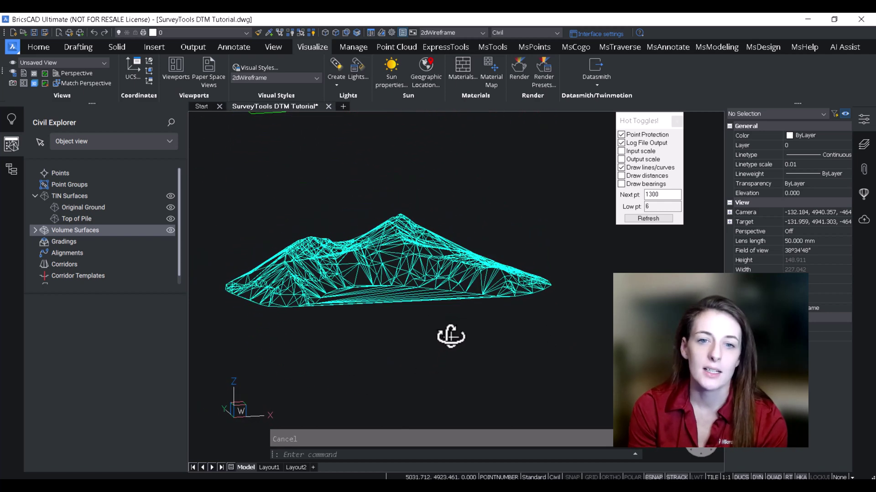
left_click(421, 274)
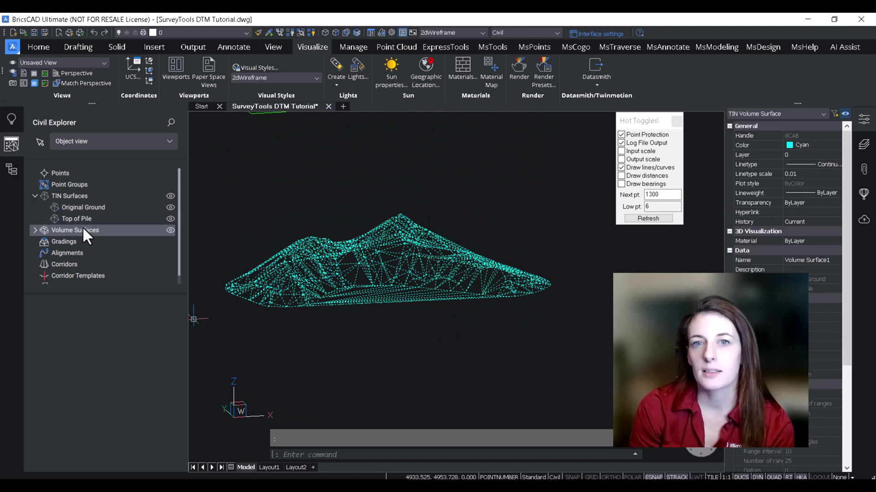
left_click(35, 229)
right_click(70, 242)
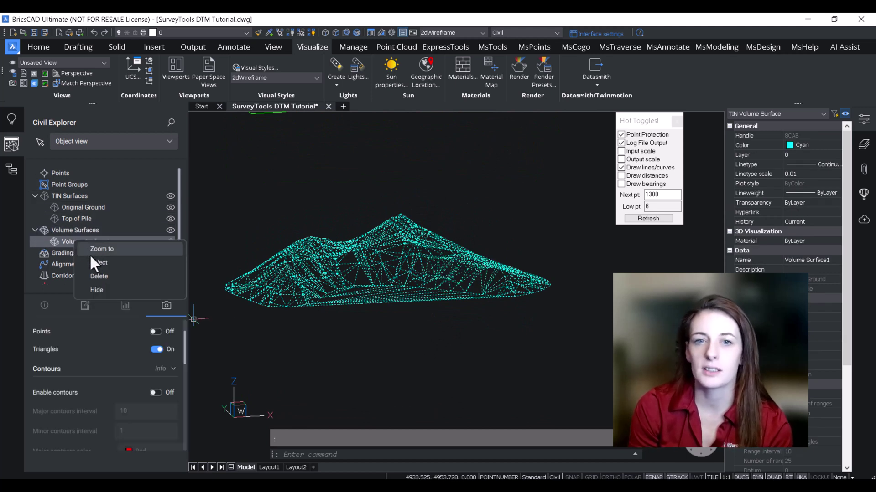
left_click(50, 310)
left_click(48, 308)
left_click_drag(88, 347, 1, 339)
type("S")
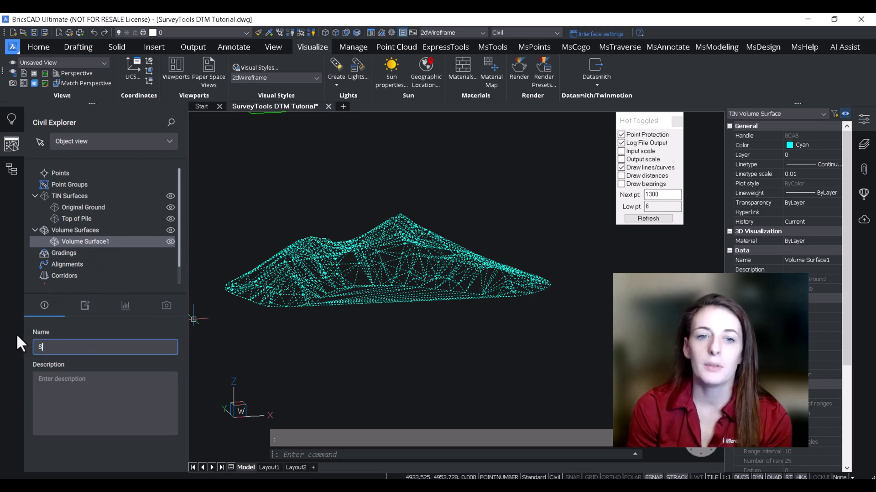
type("tockpile Volume")
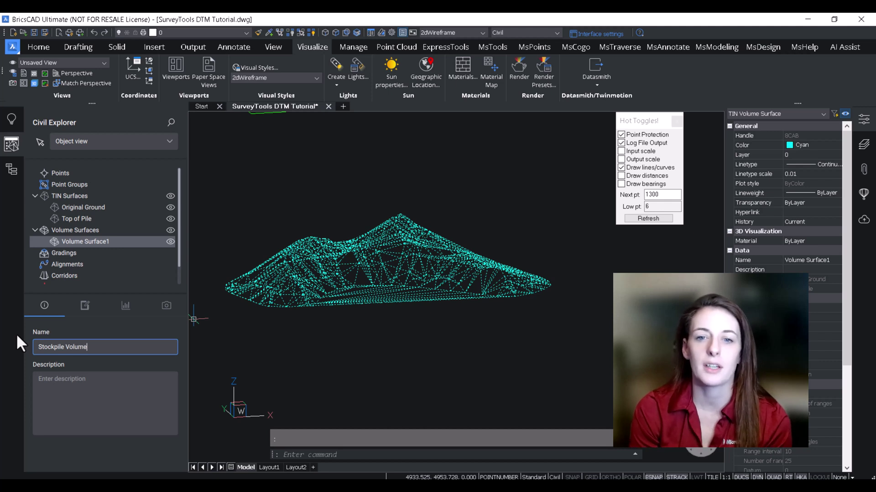
left_click(257, 372)
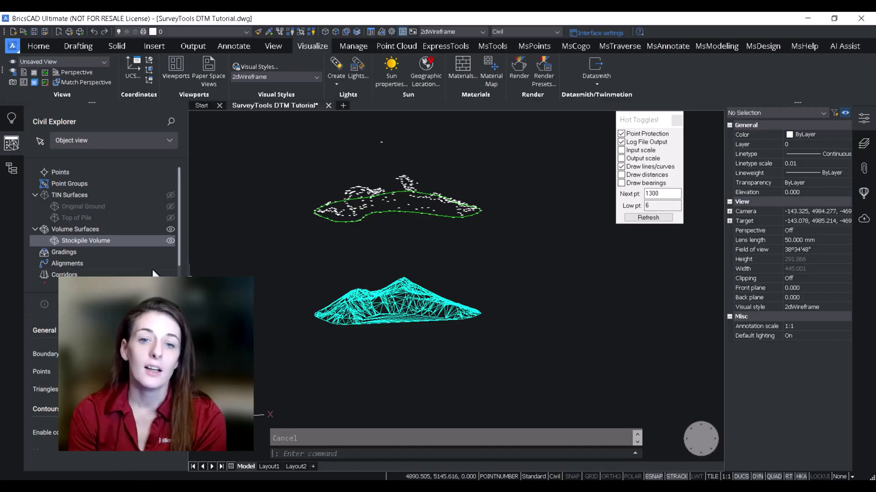
- Select the Stockpile Volume surface and examine its elevation, 2D and 3D area, and cut and fill volume statistics
right_click(133, 237)
left_click(122, 259)
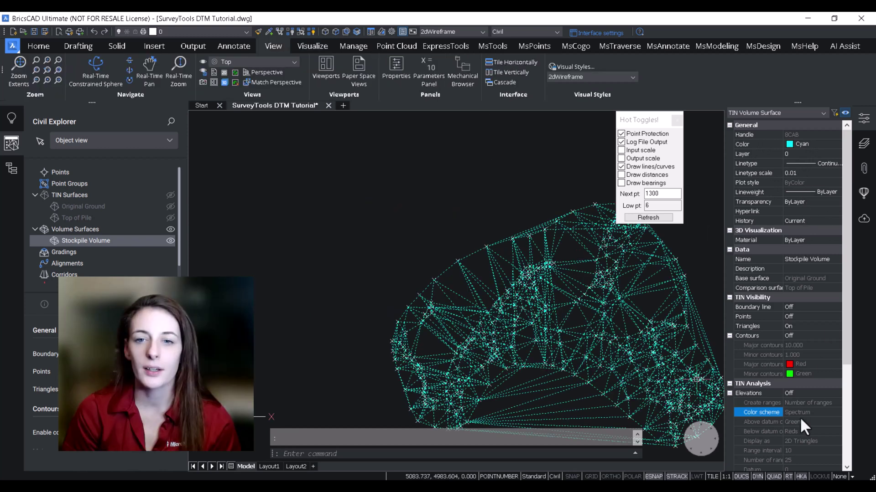
scroll(800, 416, "down", 5)
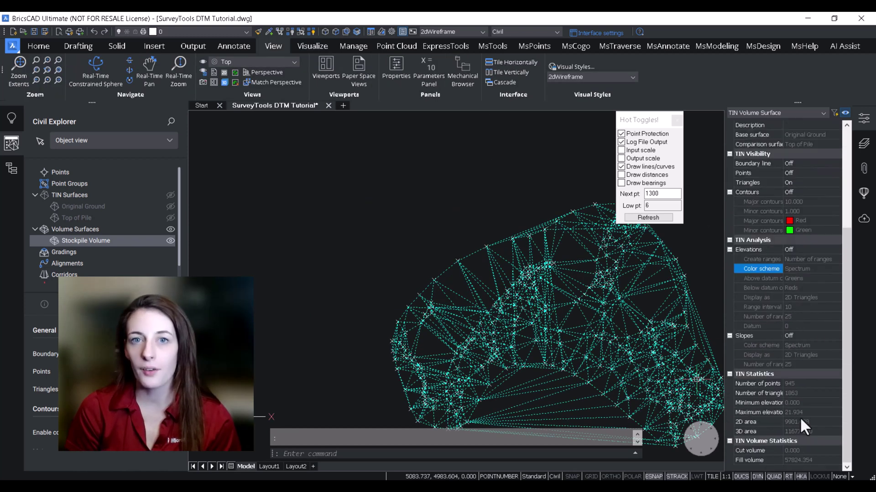
middle_click_drag(566, 356, 480, 319)
left_click(822, 431)
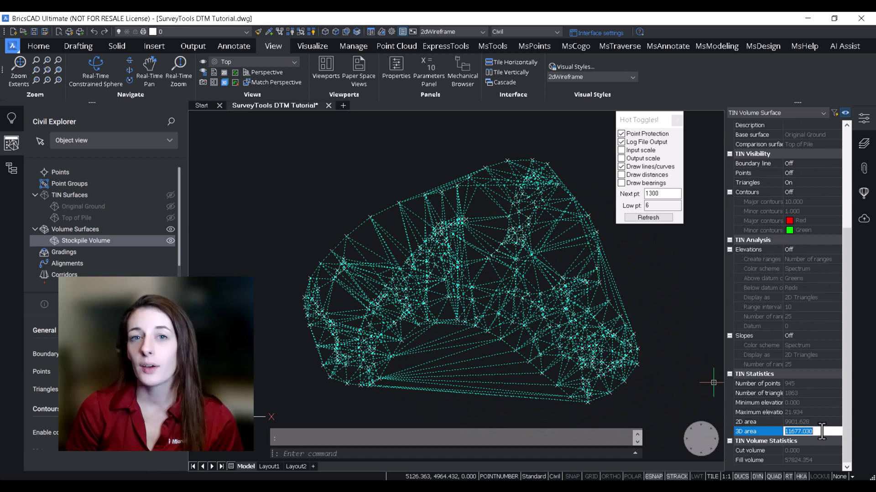
left_click(812, 451)
left_click(817, 412)
left_click(820, 422)
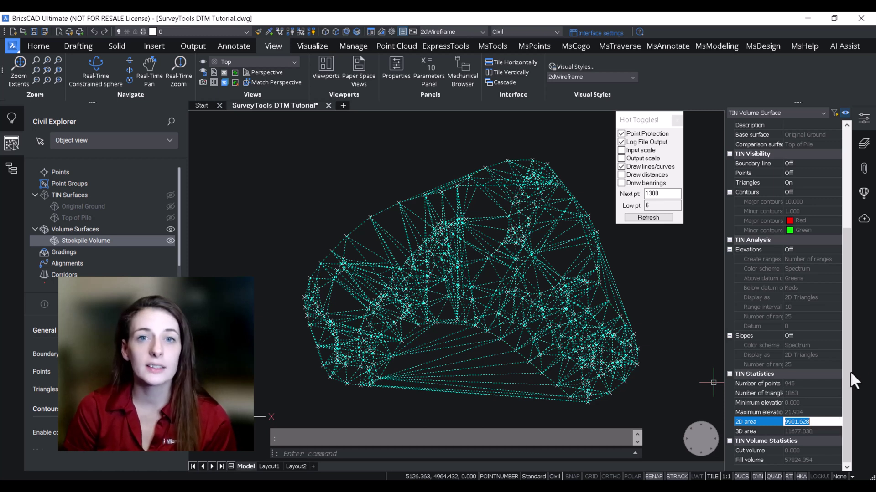
left_click(802, 431)
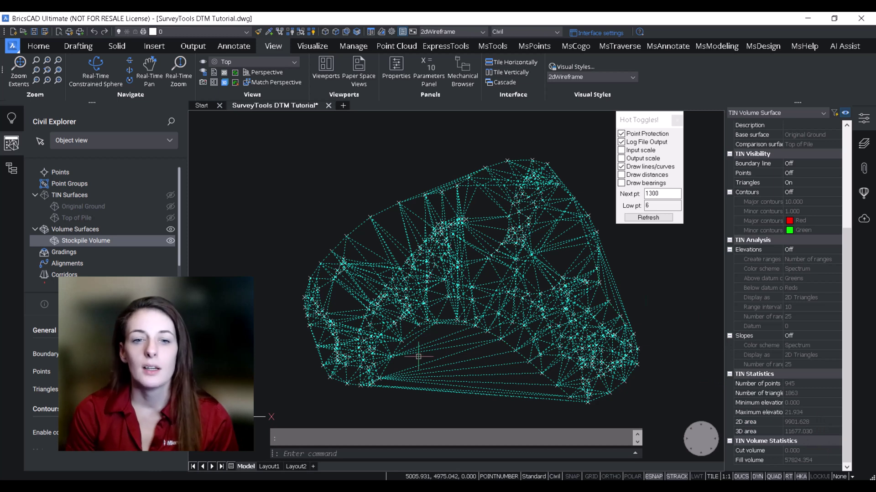
left_click(814, 450)
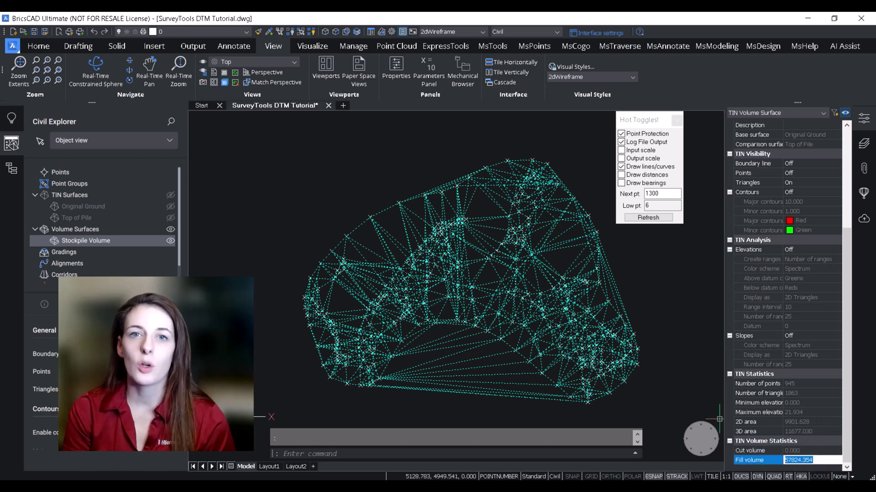
left_click(652, 328)
middle_click_drag(645, 305, 535, 283, "shift")
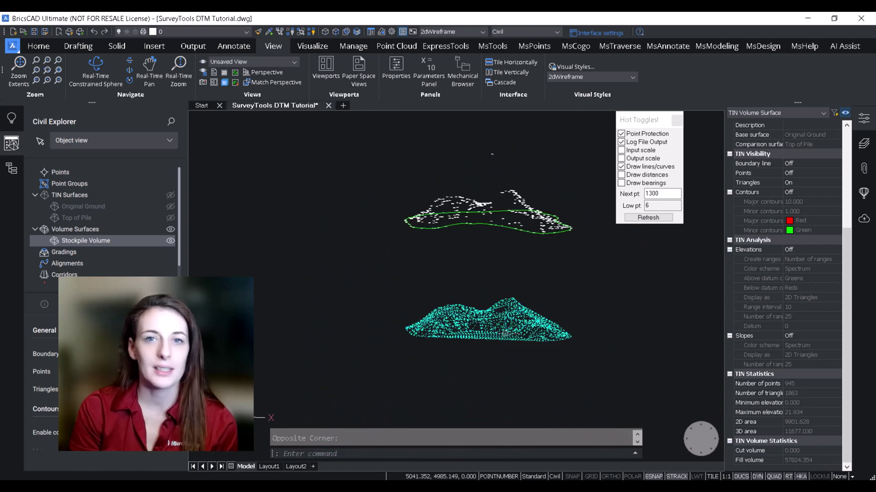